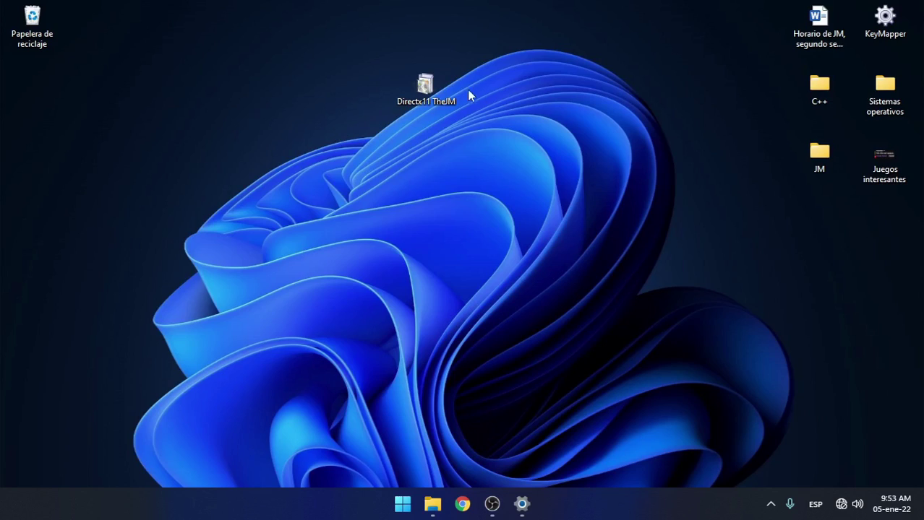
mouse_move(437, 102)
left_mouse_down()
mouse_move(435, 141)
mouse_move(446, 91)
left_mouse_up()
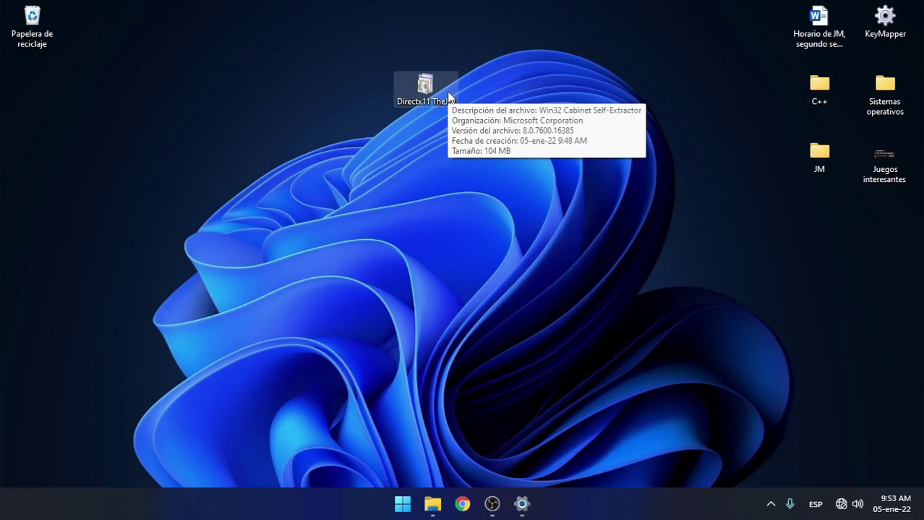
right_click(272, 197)
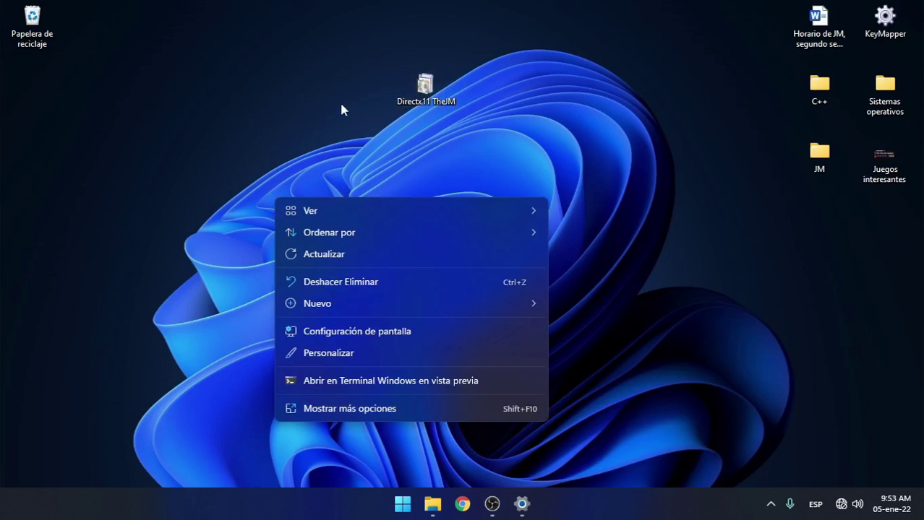
left_click_drag(355, 52, 434, 146)
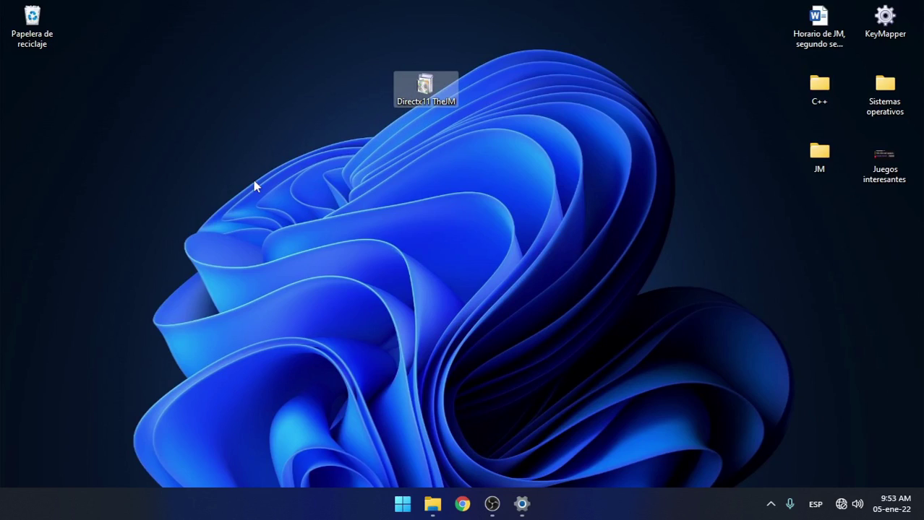
Step: Create a new folder named Hola on the desktop
right_click(263, 203)
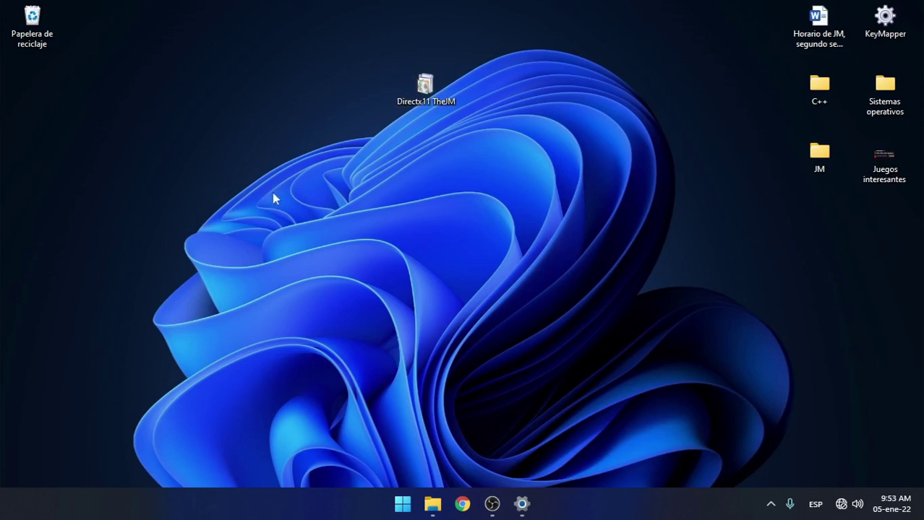
mouse_move(516, 306)
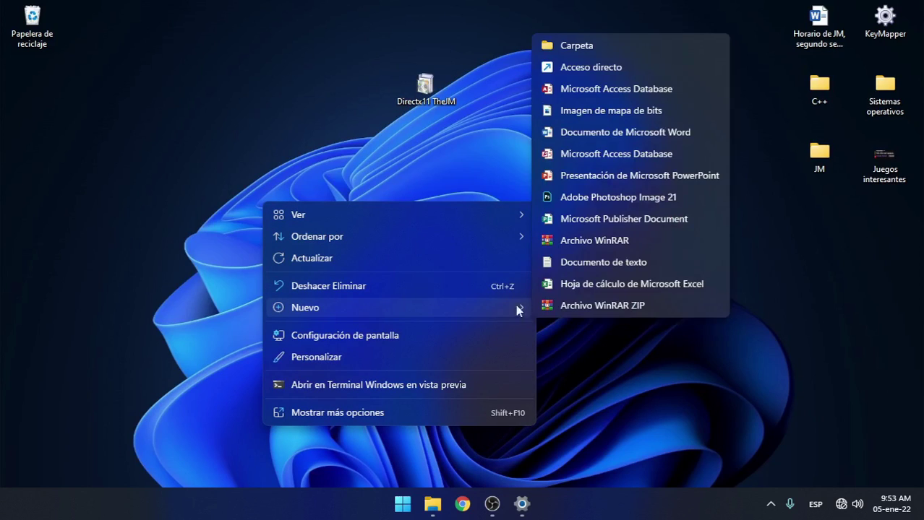
left_click(576, 46)
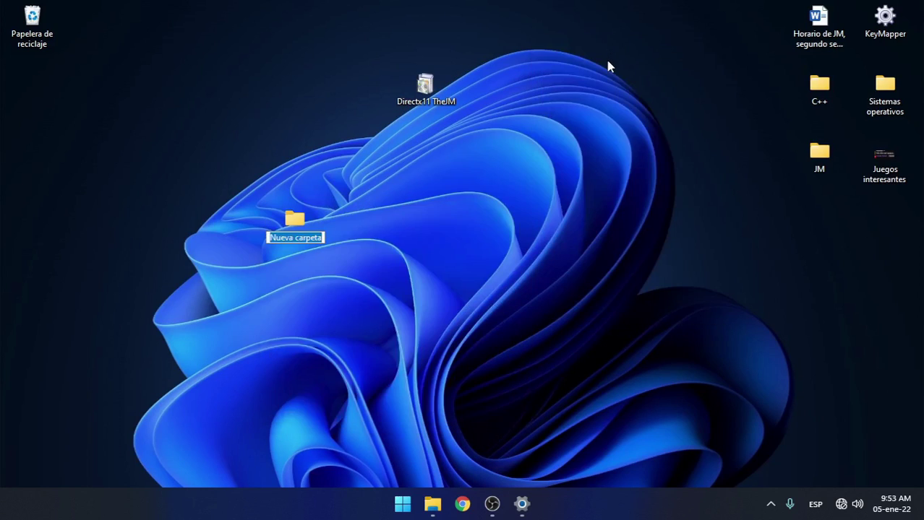
key("BackSpace")
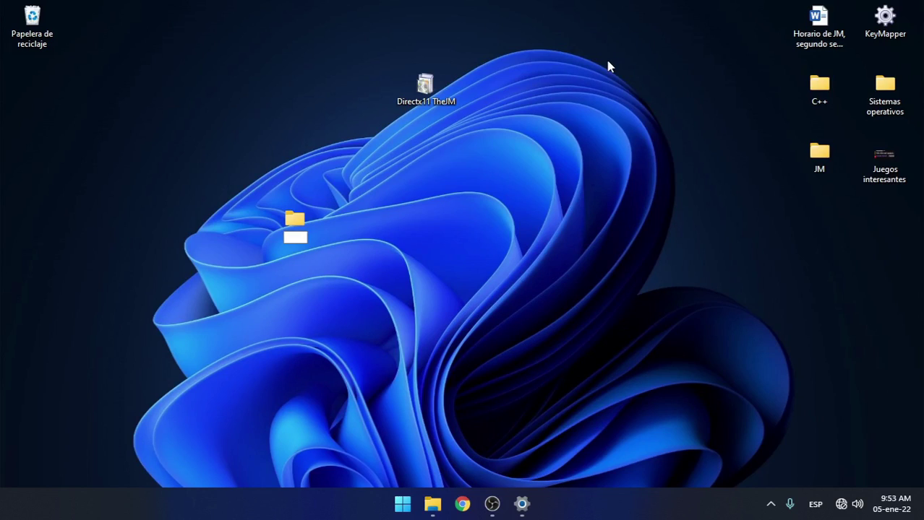
type("Hola")
key("Return")
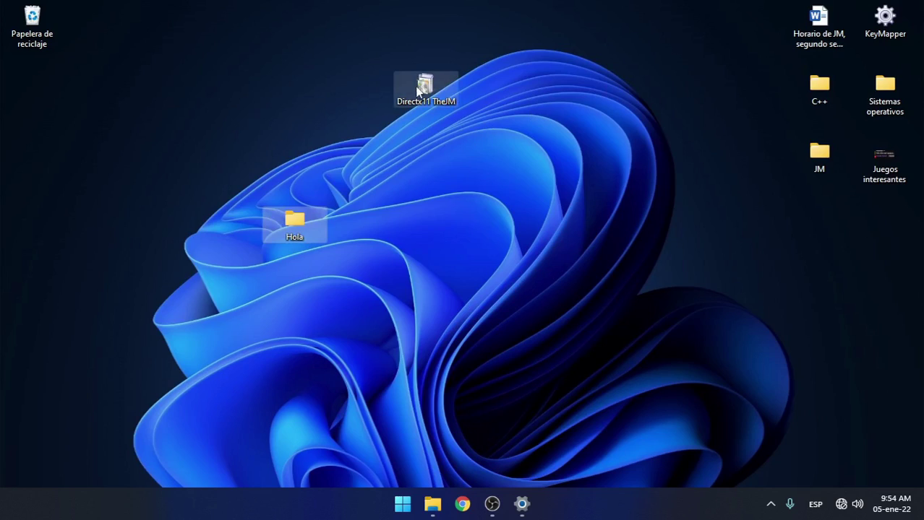
Step: Run the Directx11 TheJM file from the desktop as administrator and accept its license agreement
left_click_drag(422, 90, 482, 96)
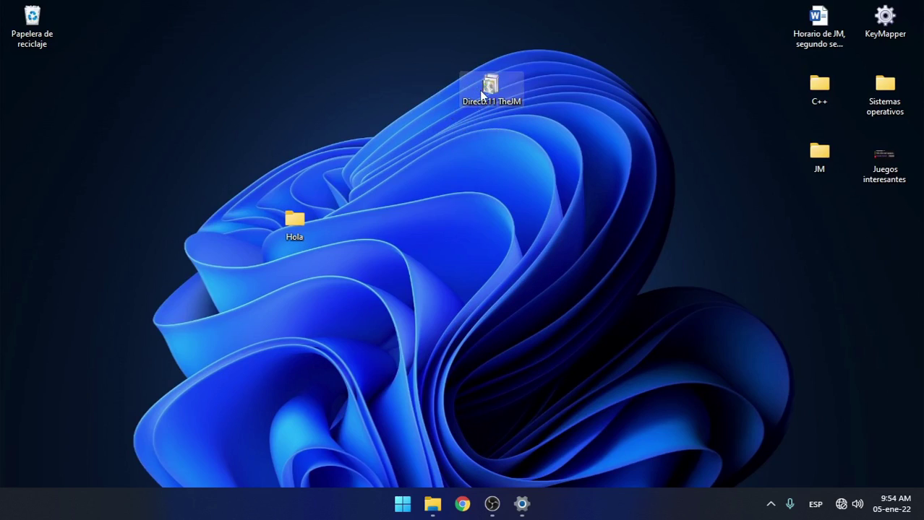
right_click(481, 96)
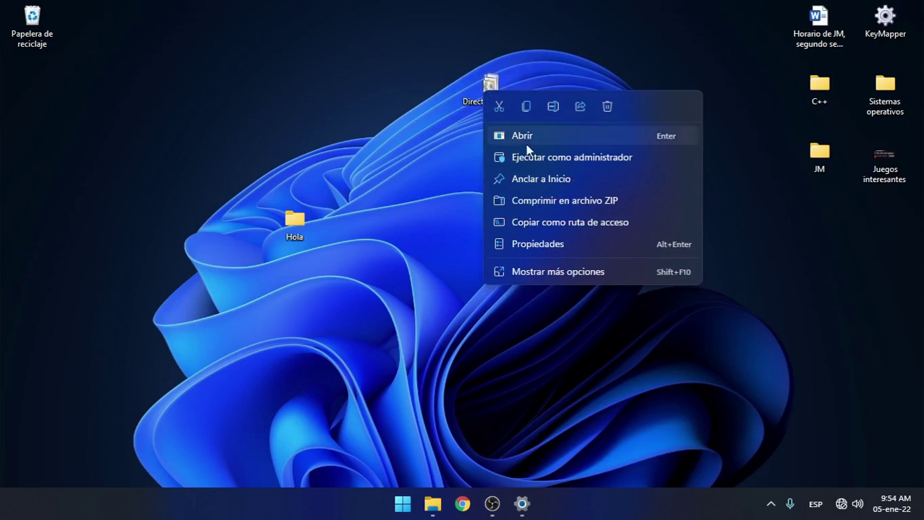
left_click(542, 160)
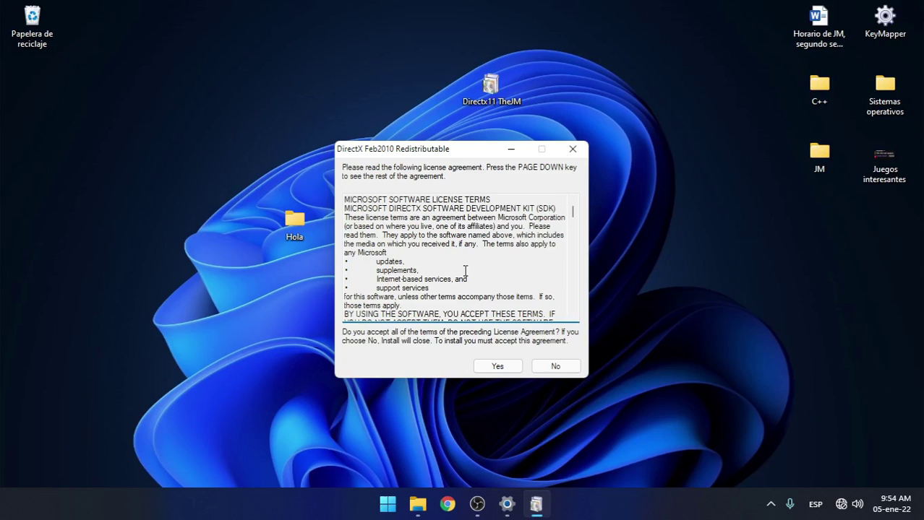
scroll(488, 264, "down", 5)
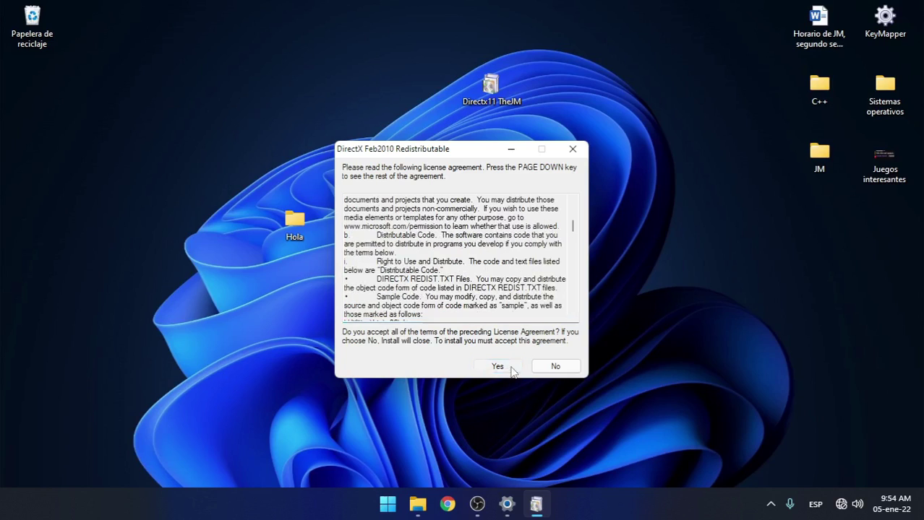
left_click(497, 366)
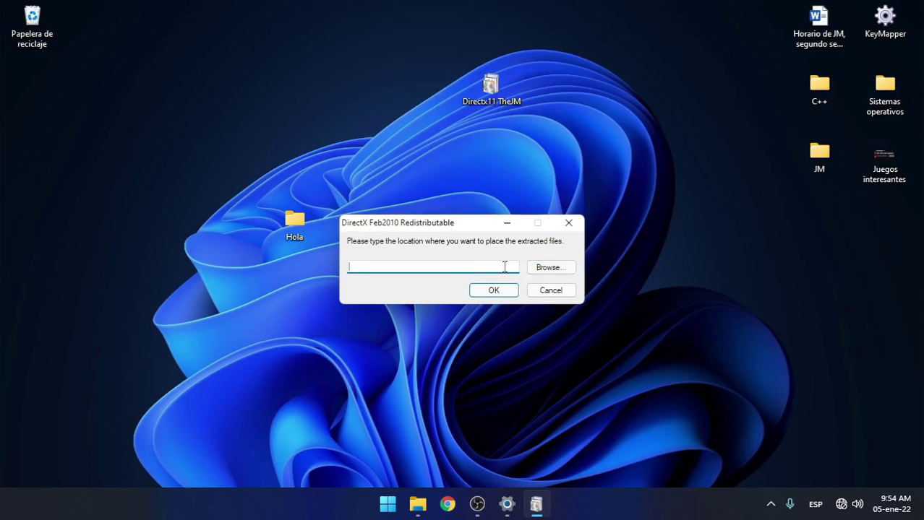
Step: Choose the Hola folder under Escritorio as the extraction location and extract the DirectX files there
left_click(544, 267)
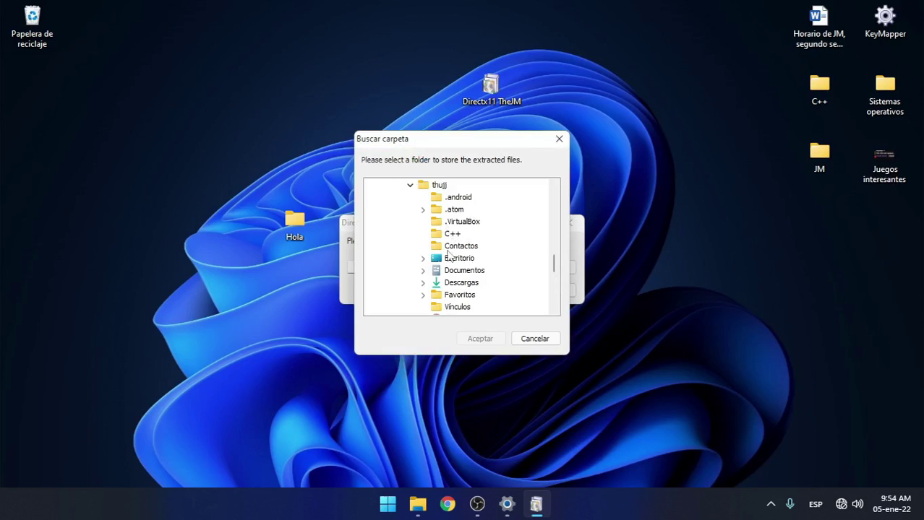
left_click(424, 259)
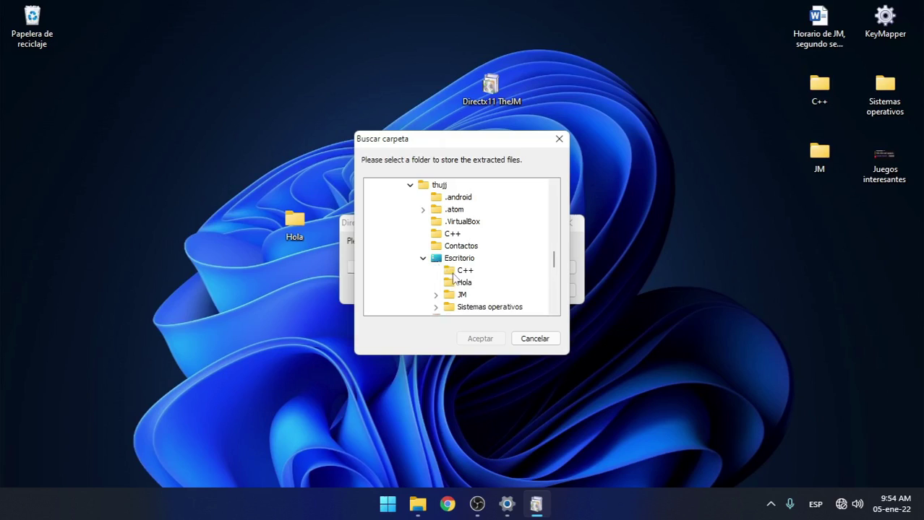
left_click(463, 284)
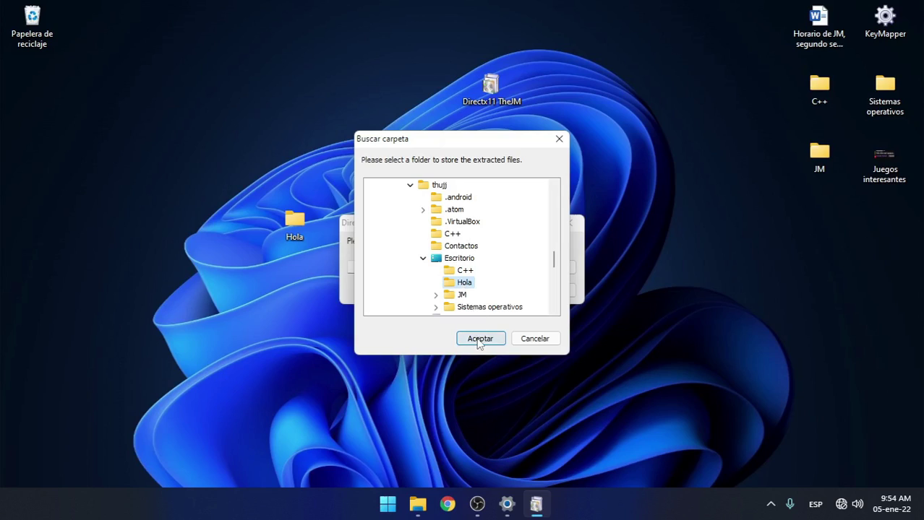
left_click(479, 339)
left_click(496, 289)
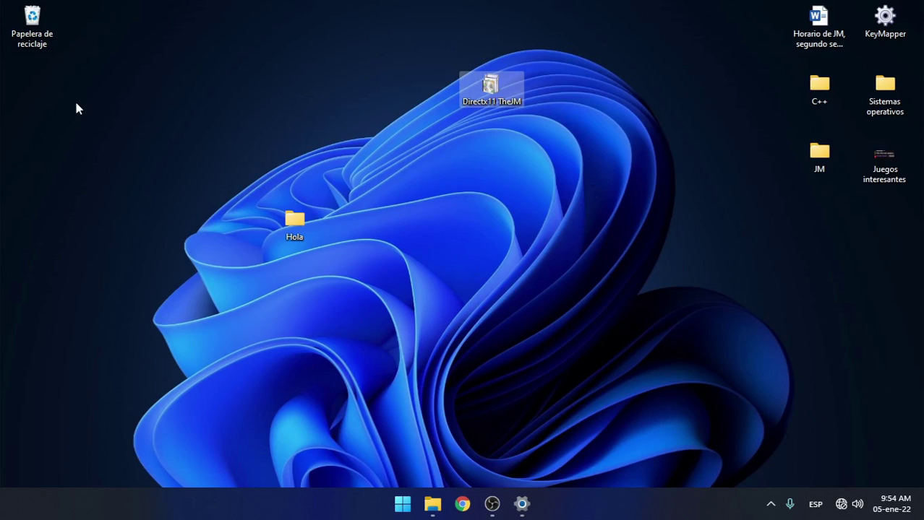
Step: Open the Hola folder on the desktop and locate the DXSETUP application among the extracted files
left_click_drag(270, 220, 324, 163)
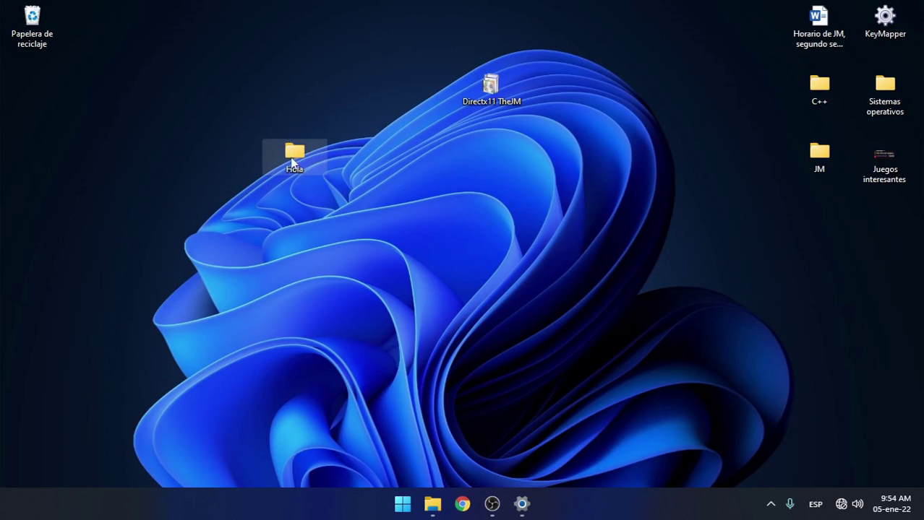
double_click(292, 159)
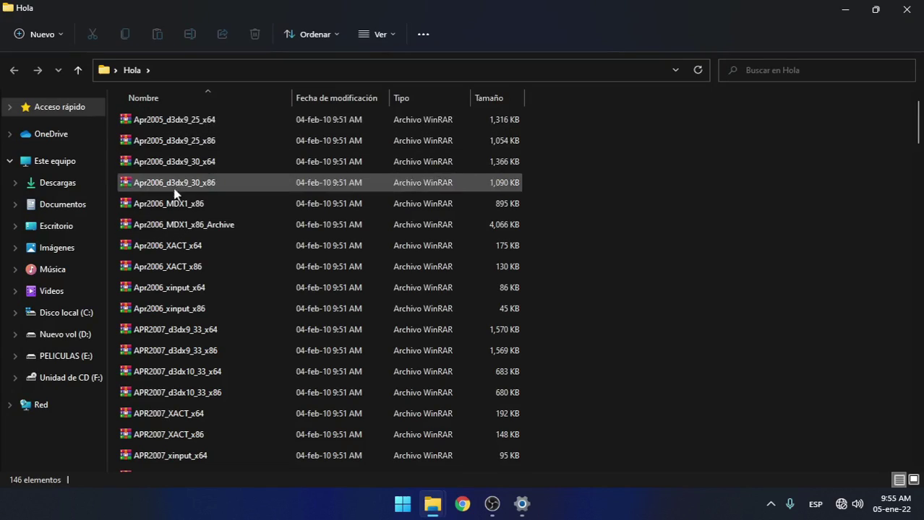
scroll(368, 244, "down", 10)
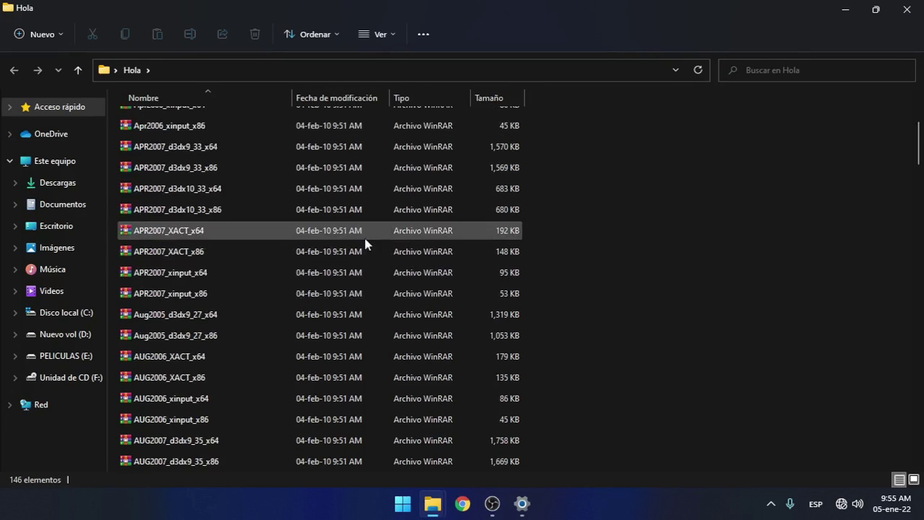
scroll(596, 217, "down", 20)
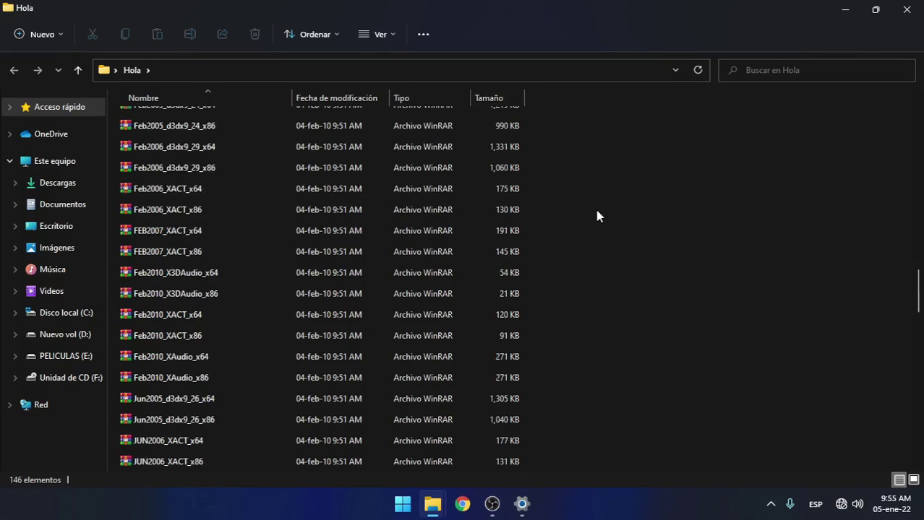
scroll(597, 212, "down", 15)
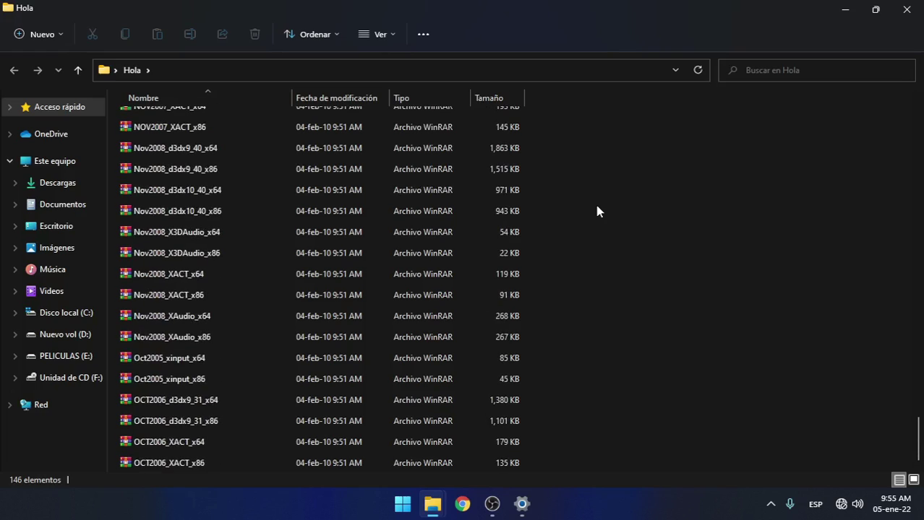
scroll(587, 212, "up", 12)
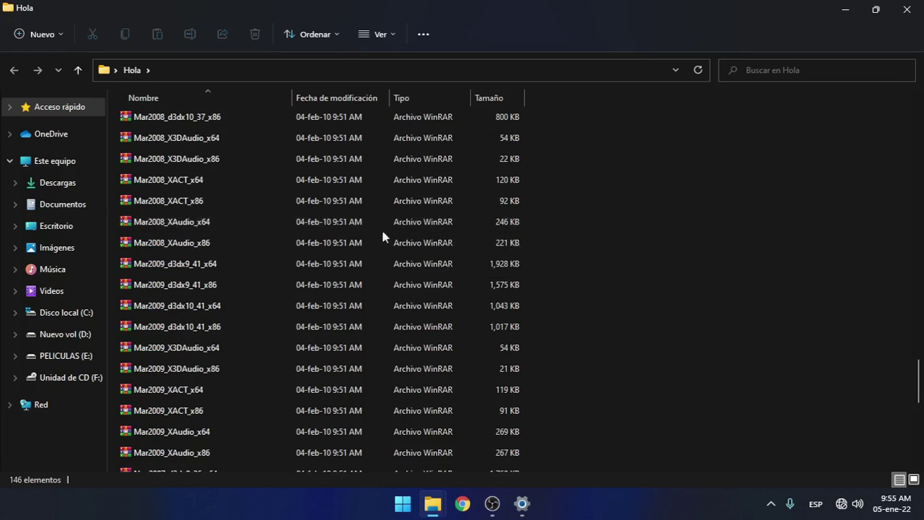
scroll(275, 240, "up", 15)
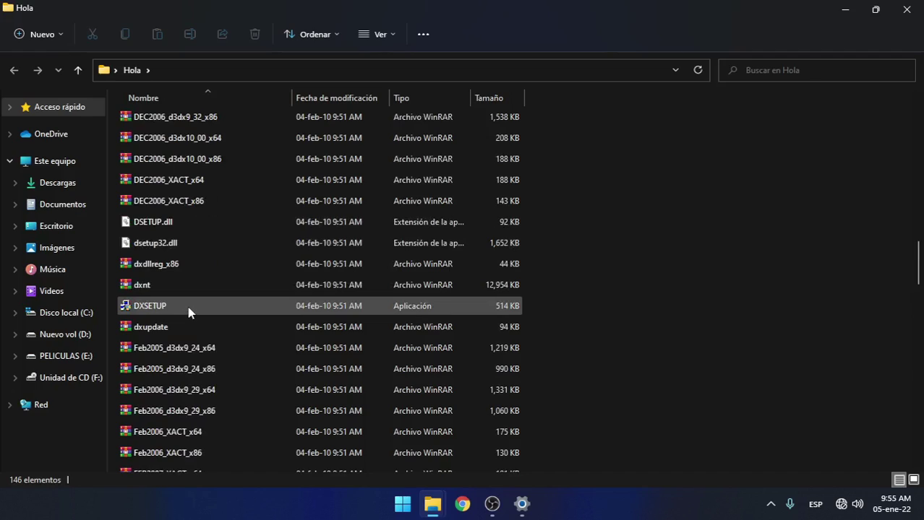
mouse_move(189, 309)
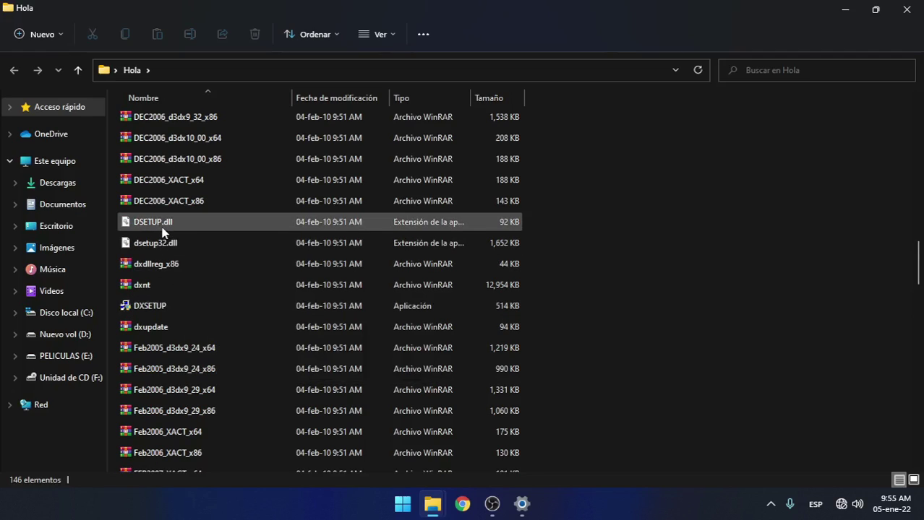
mouse_move(165, 233)
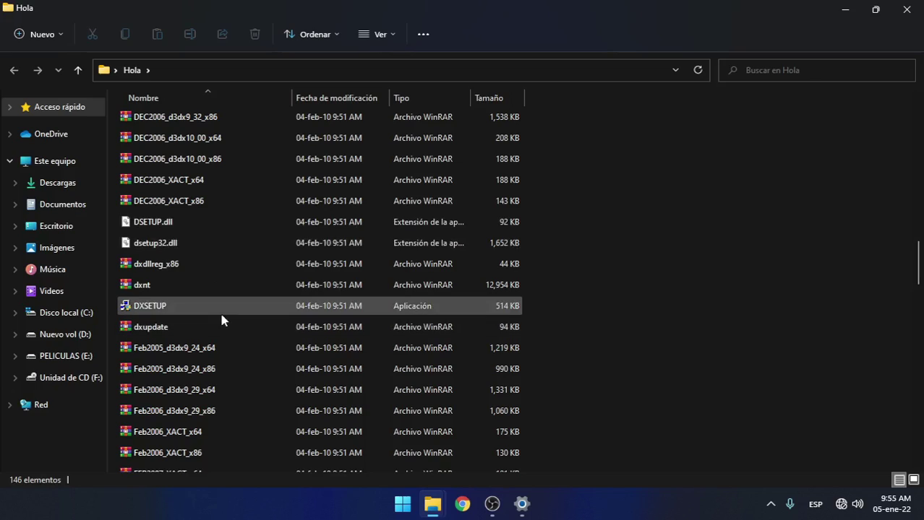
mouse_move(222, 315)
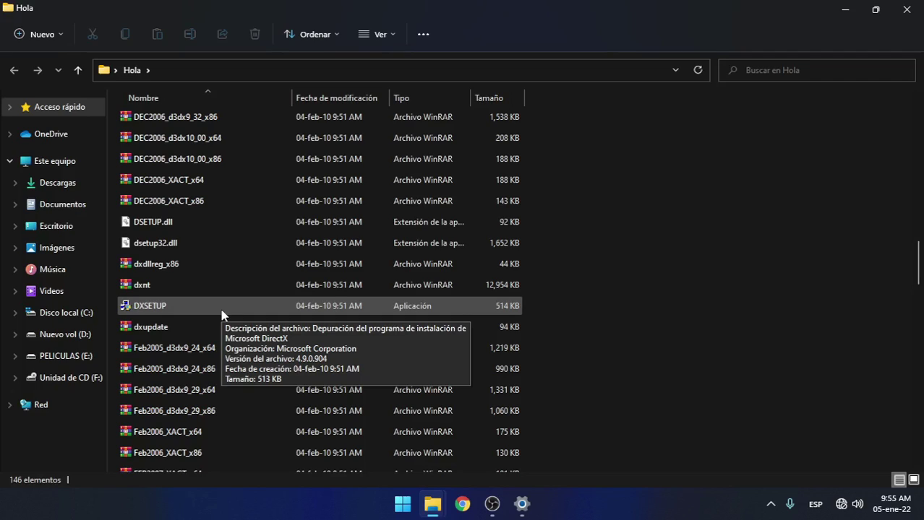
Step: Run the DXSETUP application in the Hola folder as administrator
right_click(222, 314)
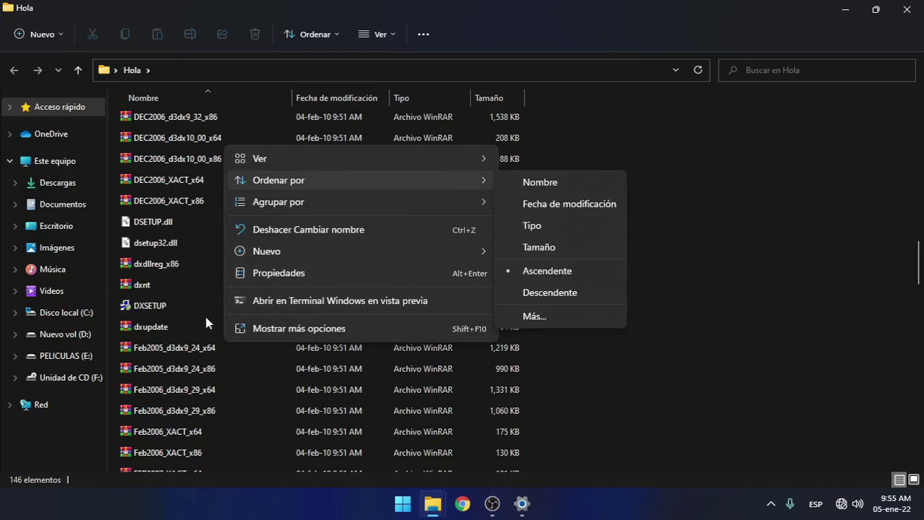
left_click(141, 309)
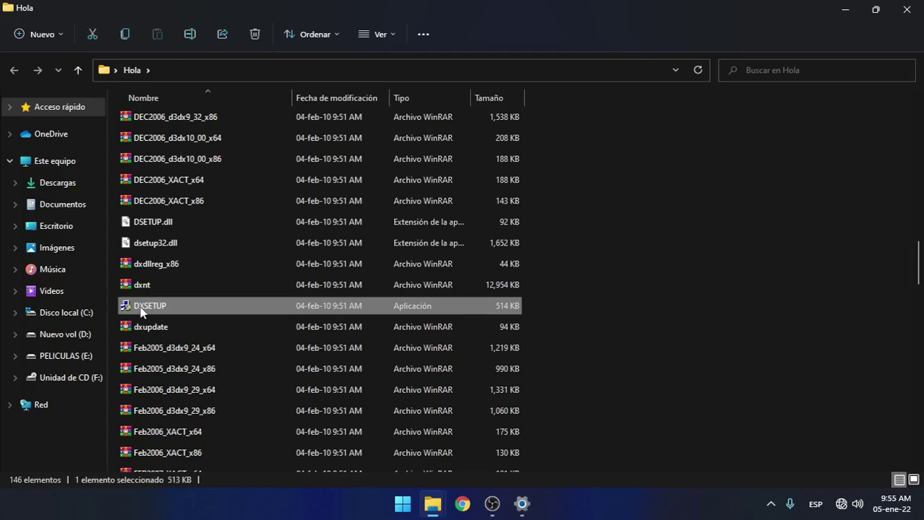
right_click(145, 310)
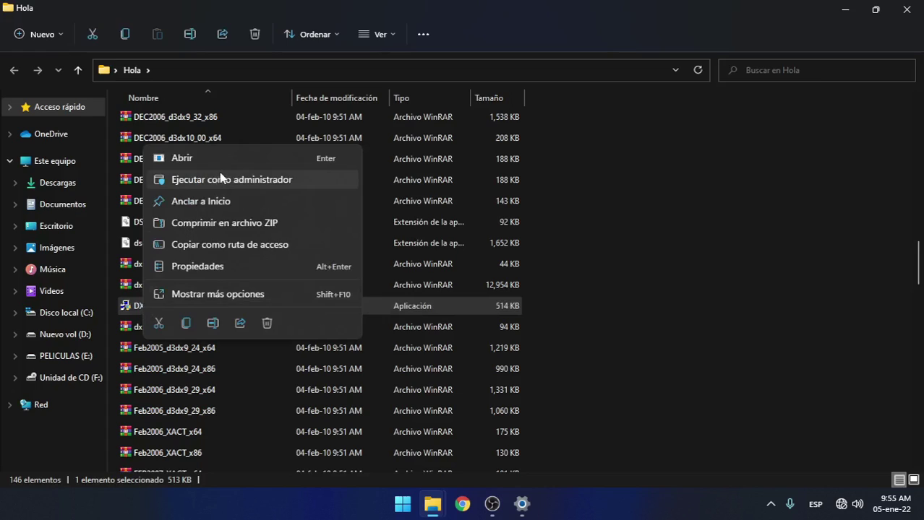
left_click(223, 180)
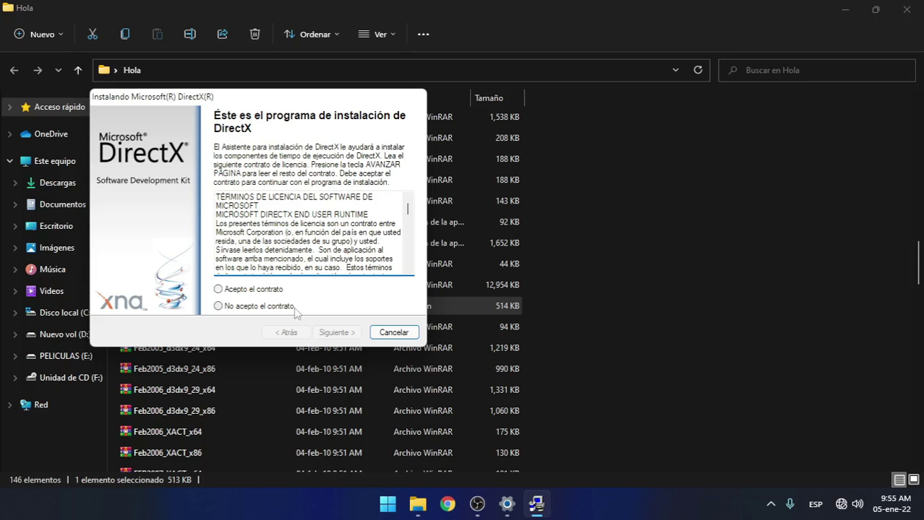
Step: Accept the DirectX license contract, install the runtime components and finish the setup wizard
left_click(244, 291)
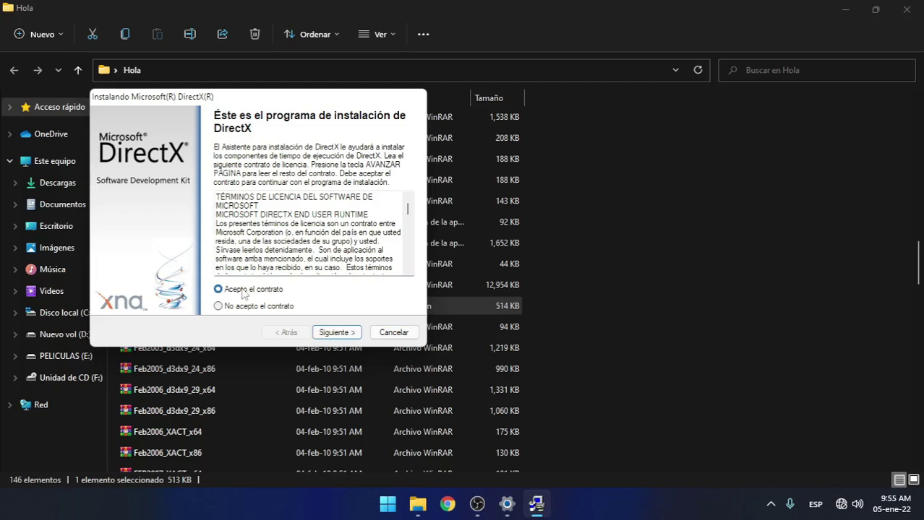
left_click(348, 332)
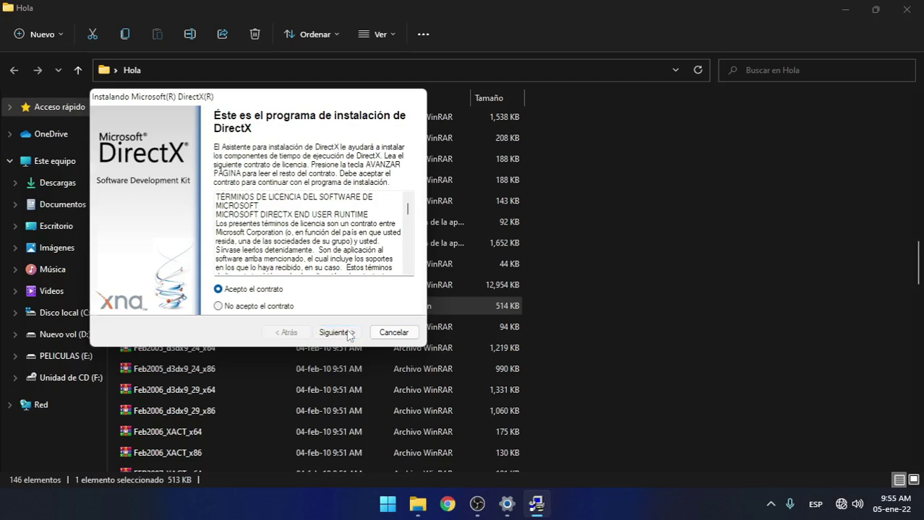
left_click(348, 332)
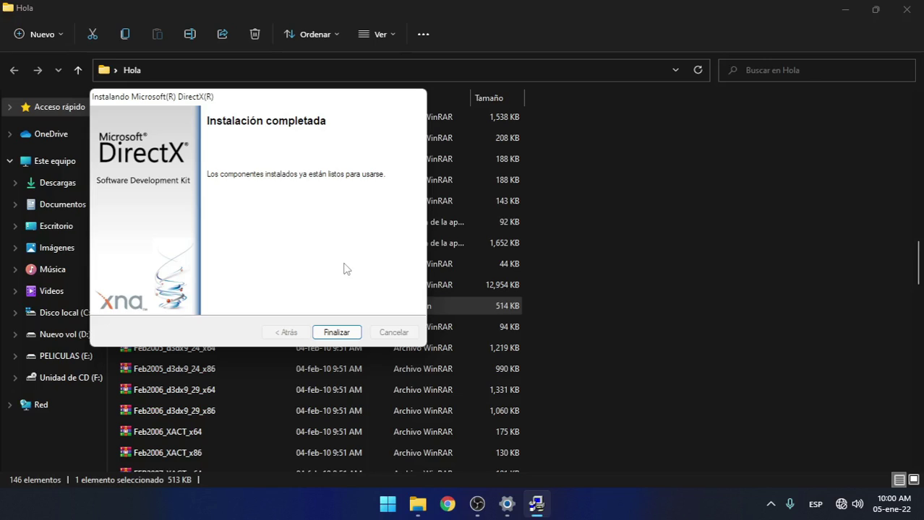
left_click(336, 332)
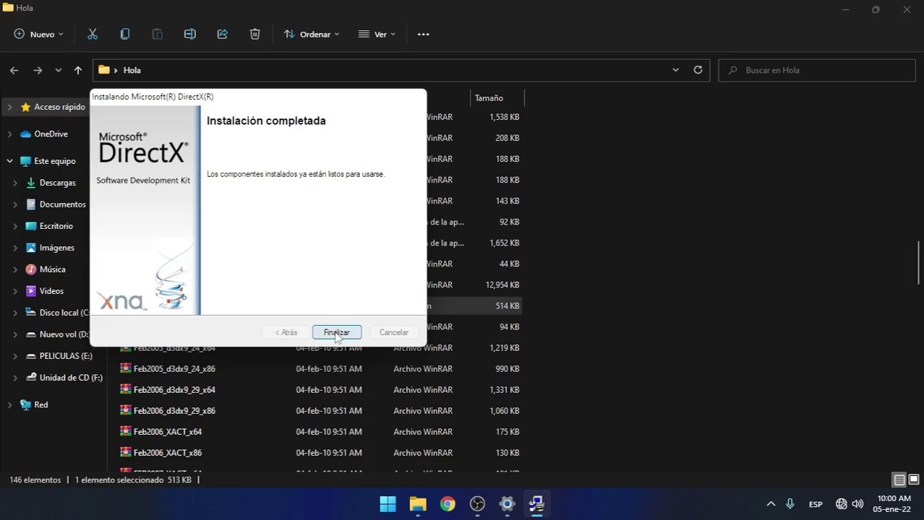
Step: Close the Hola folder window and move the Directx11 TheJM file beside the Hola folder on the desktop
left_click(906, 9)
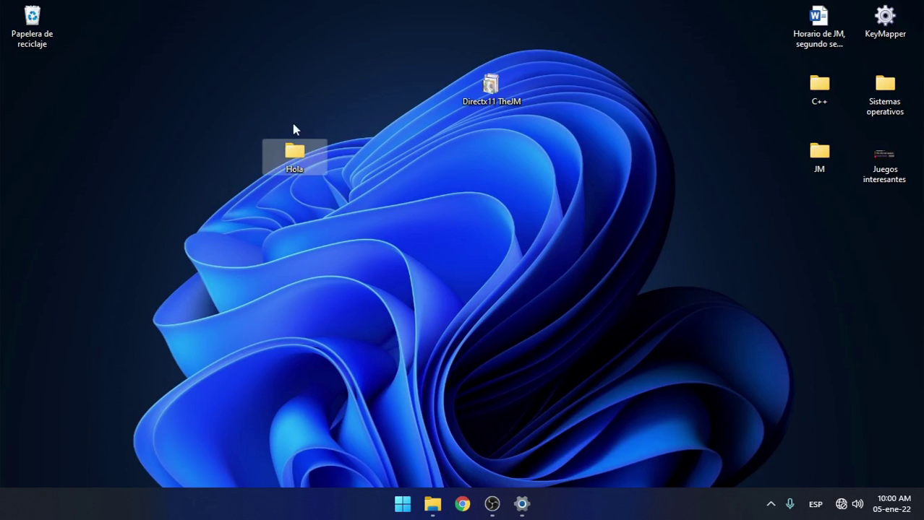
left_click_drag(460, 96, 331, 162)
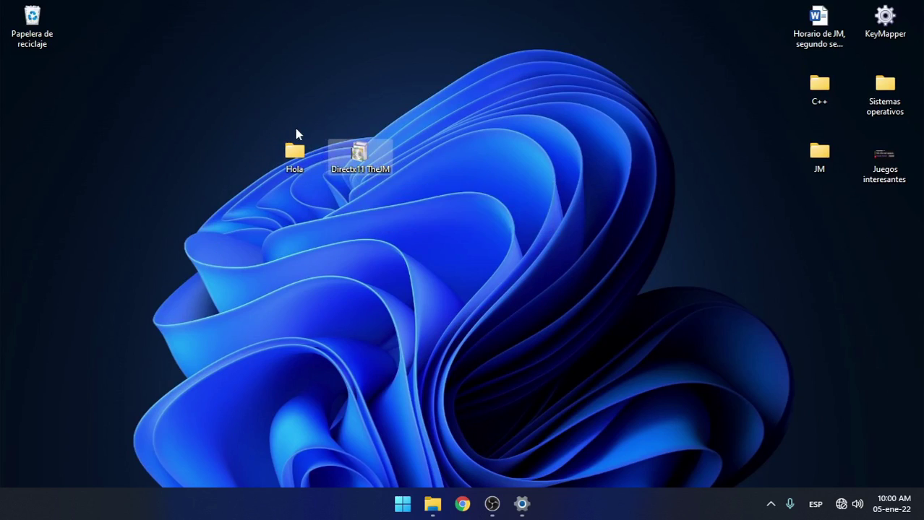
left_click(391, 507)
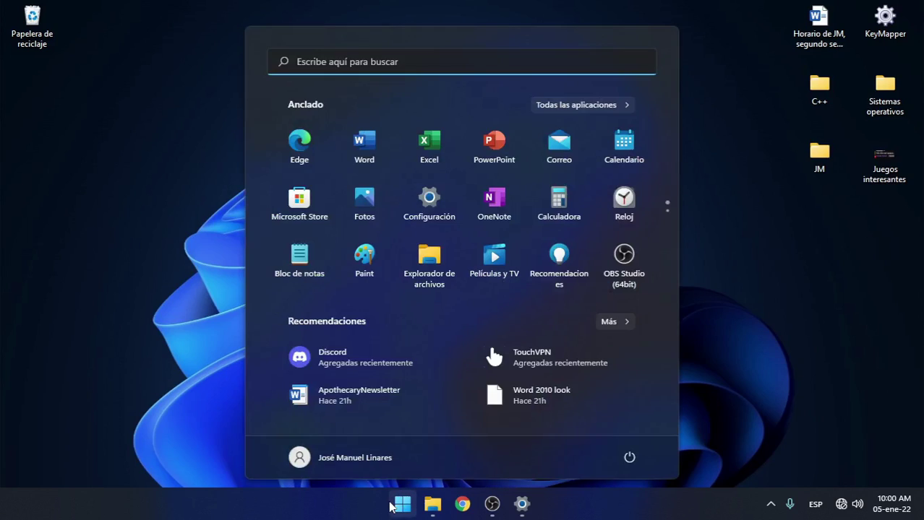
left_click(93, 339)
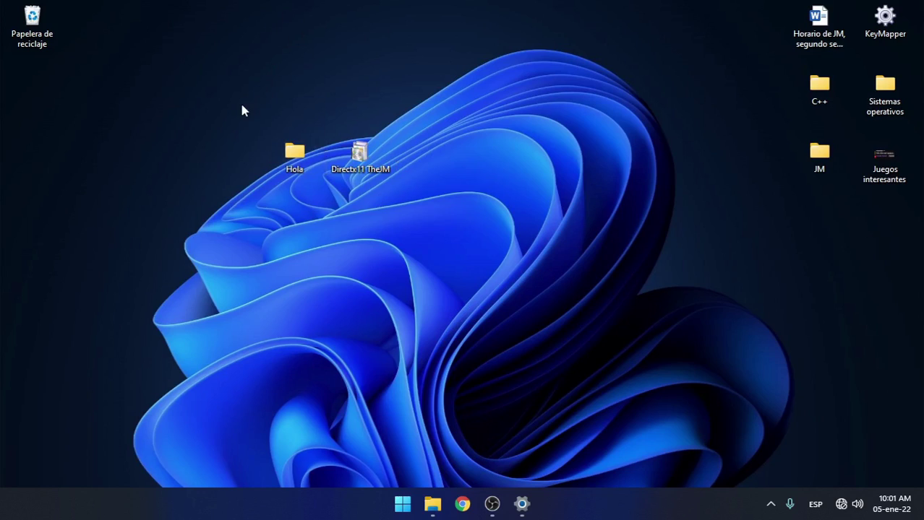
Step: Delete the Hola folder and the Directx11 TheJM file from the desktop
left_click_drag(233, 98, 342, 200)
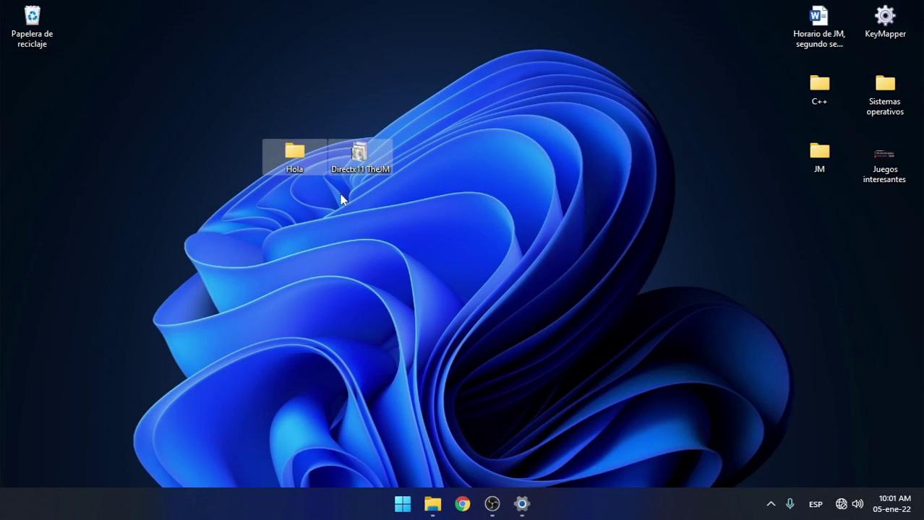
key("Delete")
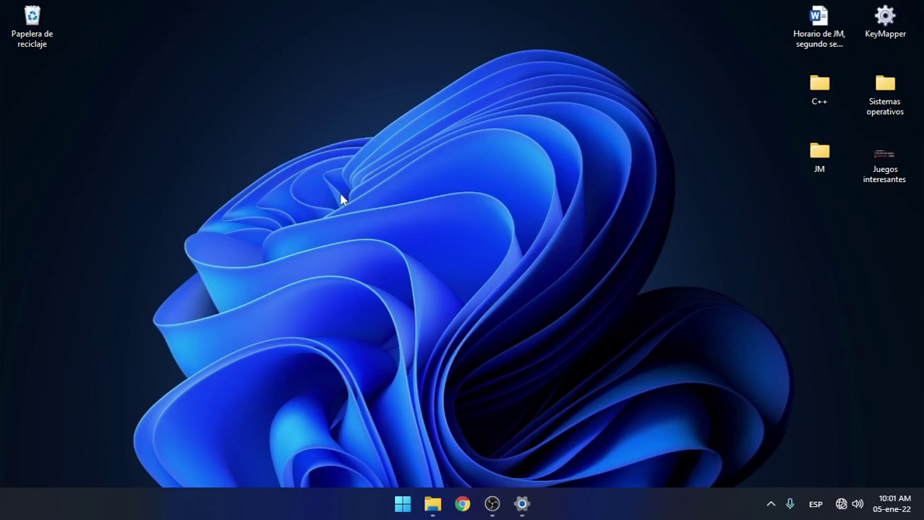